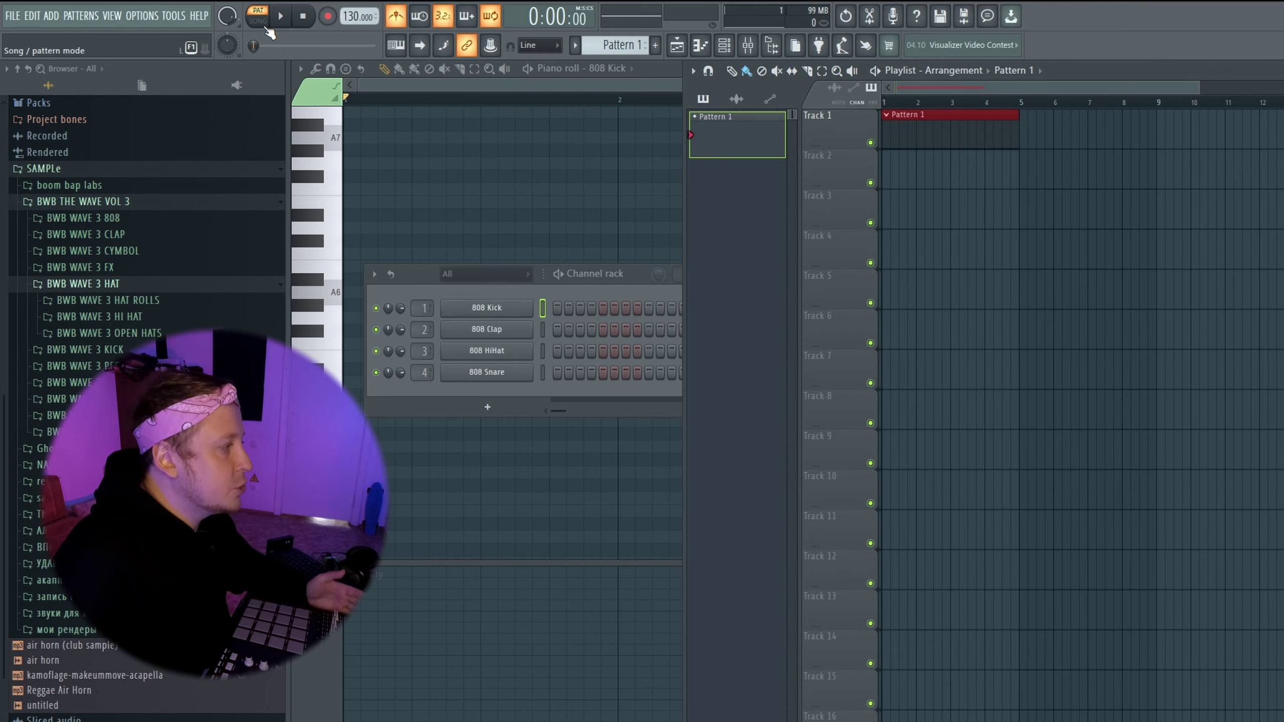
Step: Record a live hi-hat part on the 808 HiHat channel in Pattern 1
{"action": "left_click_drag", "start_coordinate": [1199, 88], "coordinate": [1283, 88]}
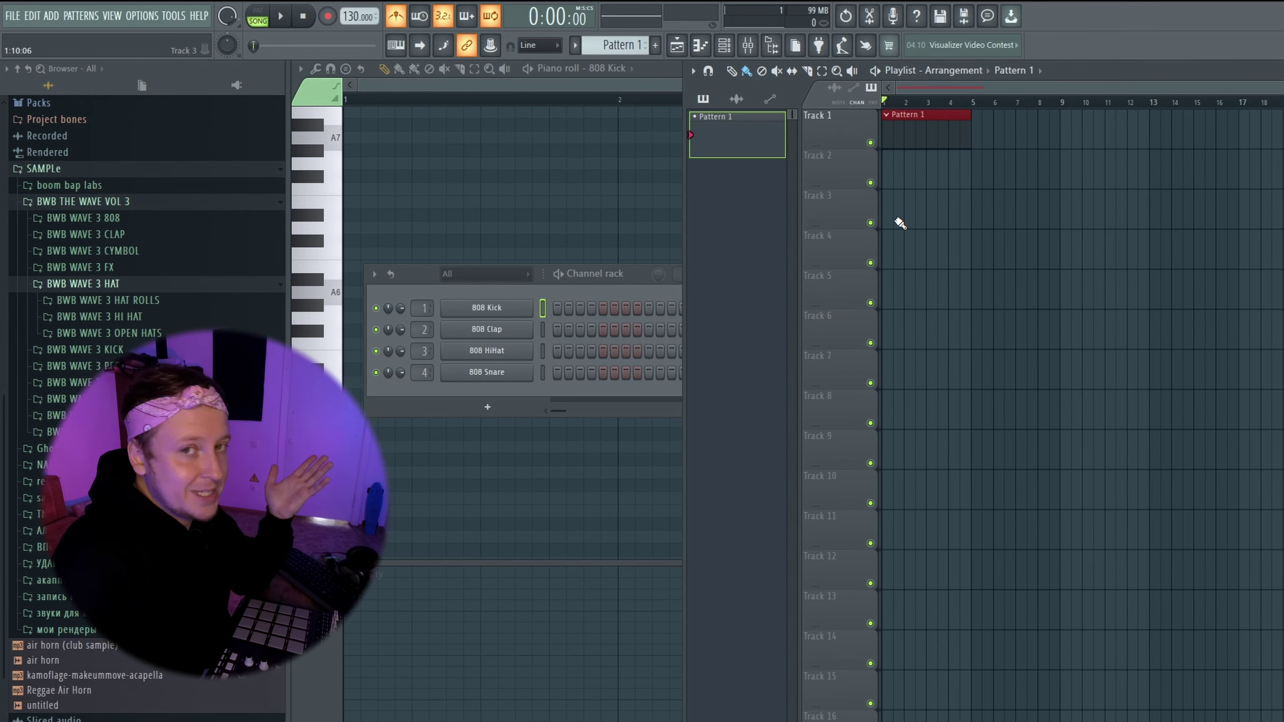
{"action": "left_click", "coordinate": [632, 295]}
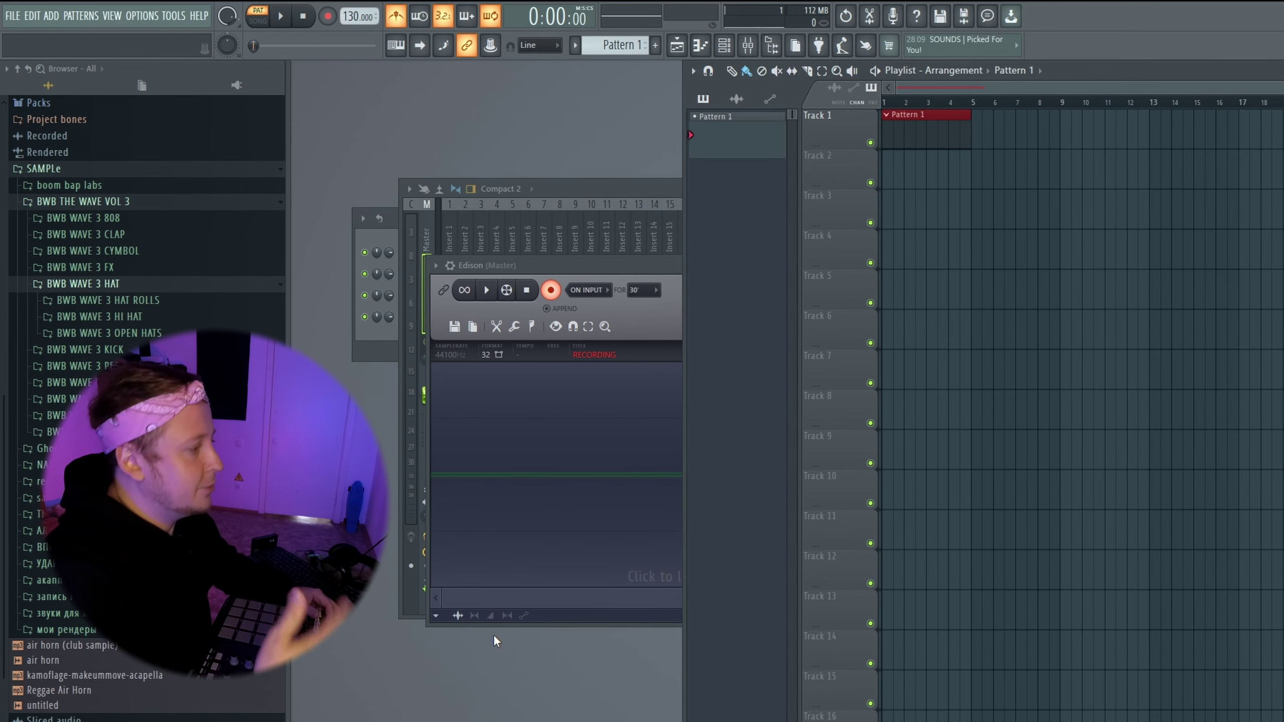
{"action": "left_click", "coordinate": [725, 46]}
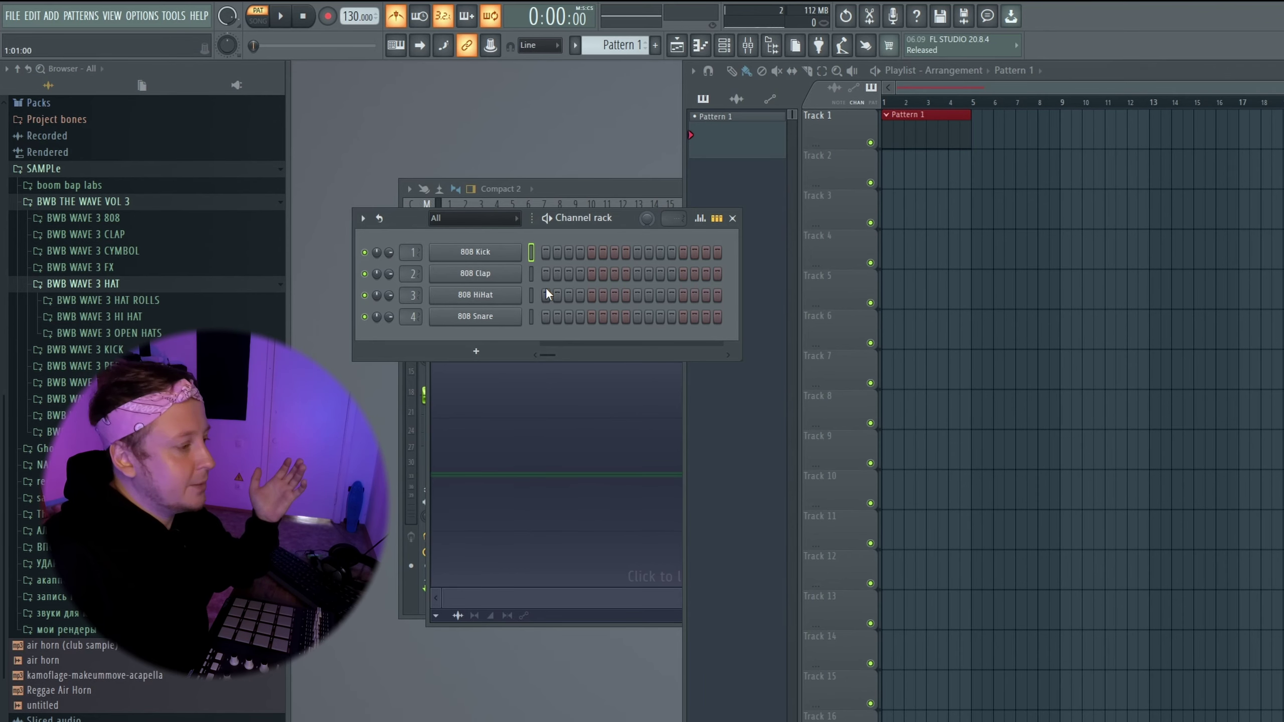
{"action": "left_click", "coordinate": [530, 298]}
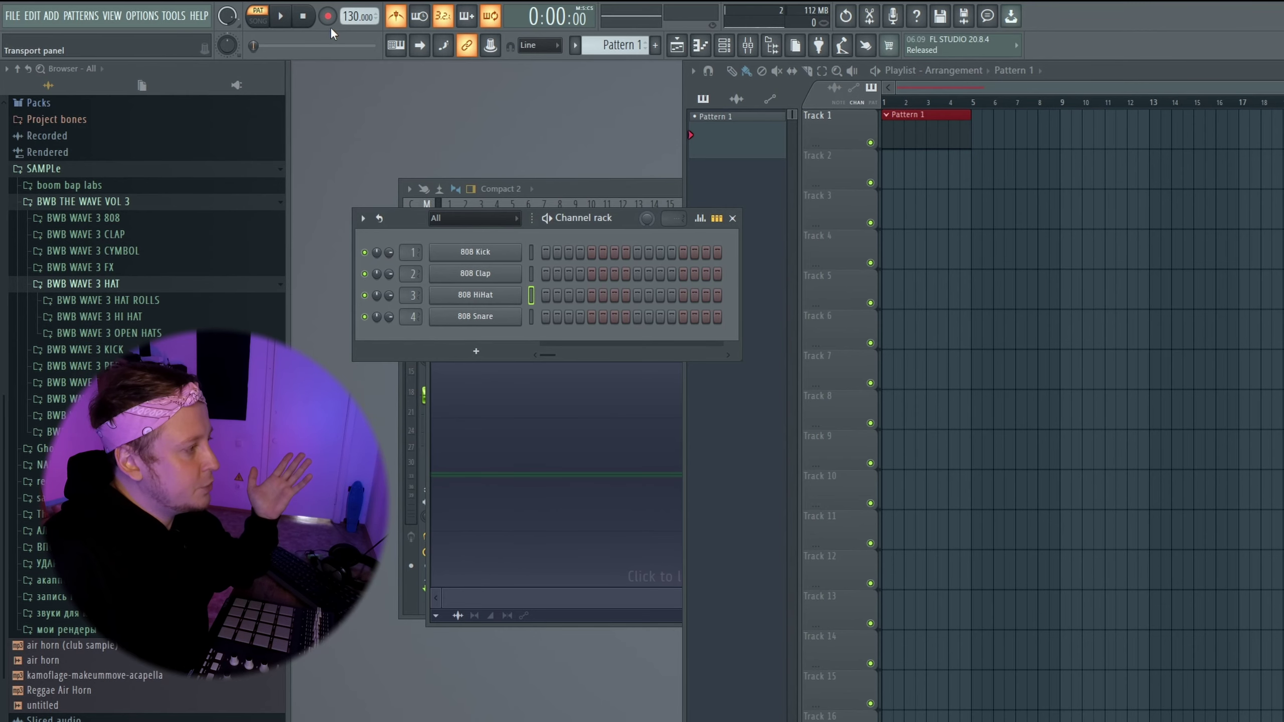
{"action": "left_click", "coordinate": [281, 16]}
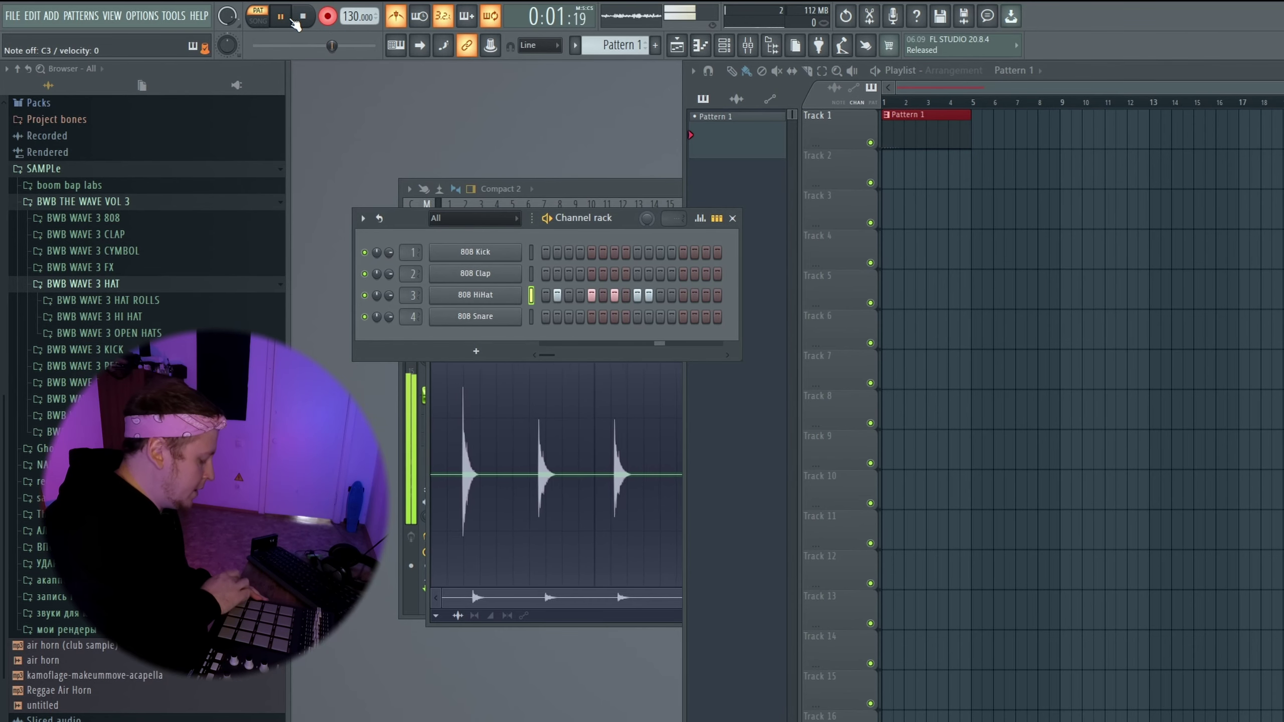
Step: Quantize the recorded 808 HiHat notes in the piano roll and stop playback
{"action": "left_click", "coordinate": [571, 296]}
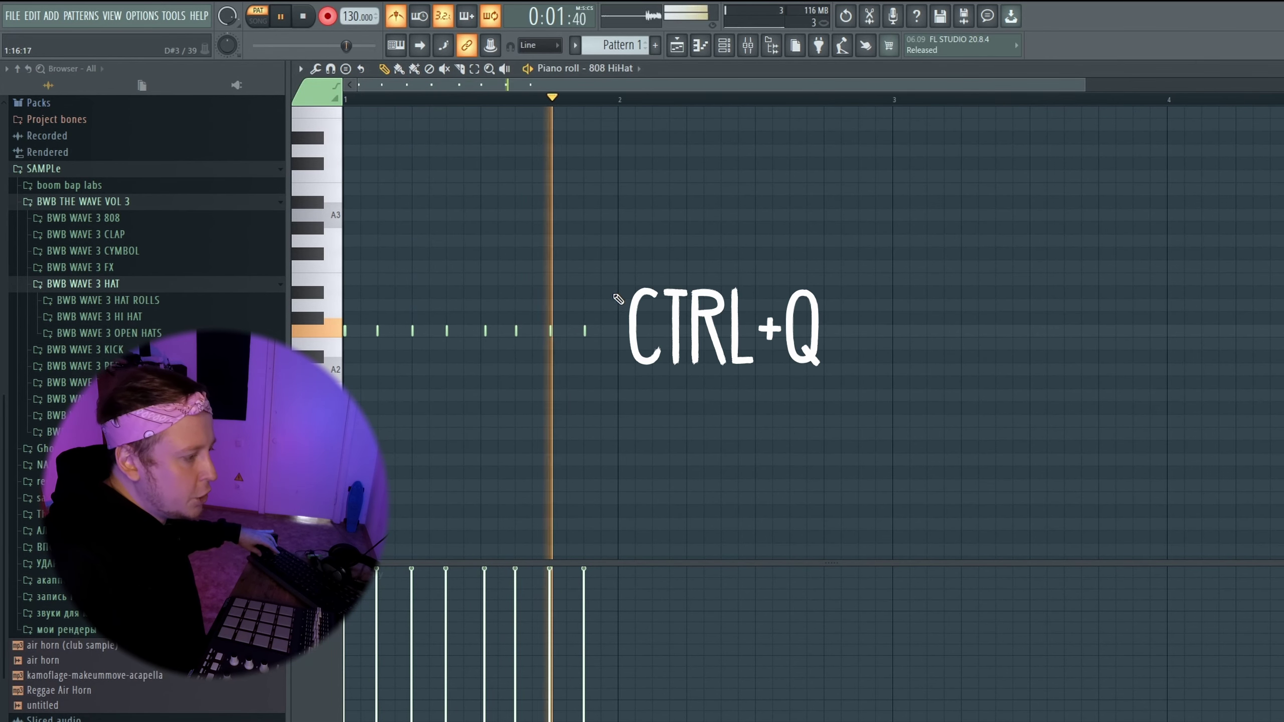
{"action": "key", "text": "ctrl+q"}
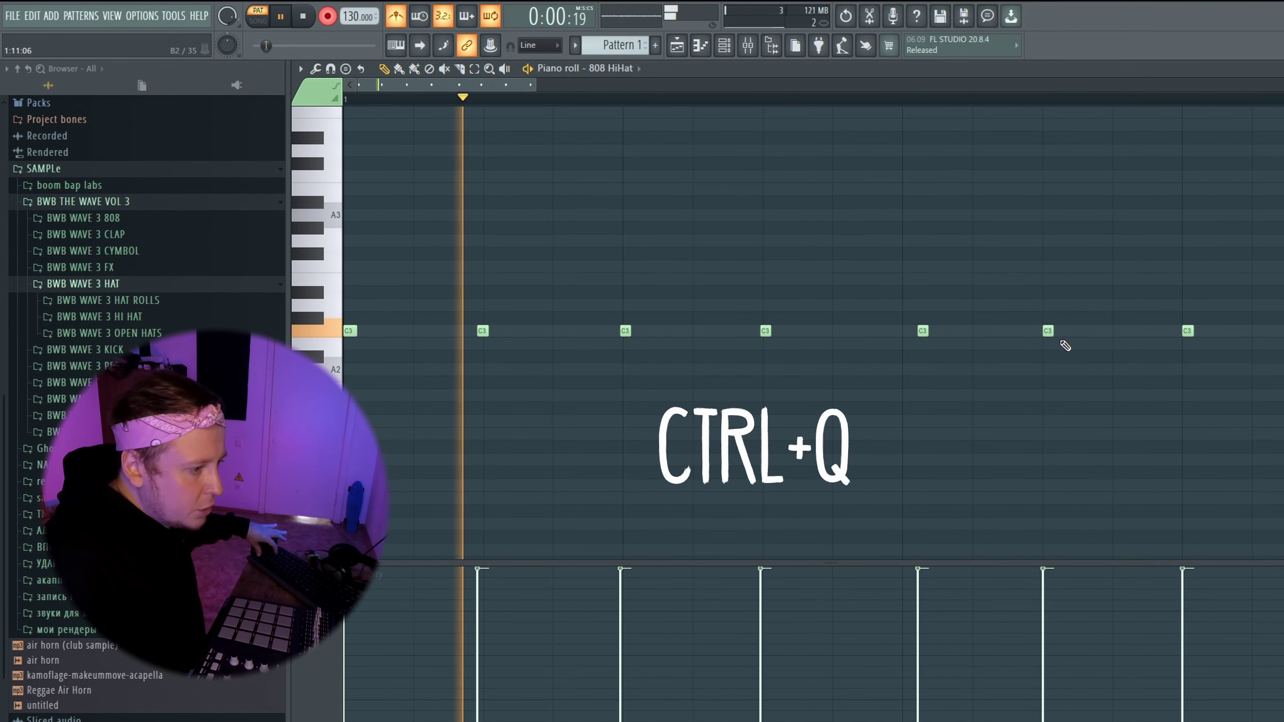
{"action": "key", "text": "ctrl+q"}
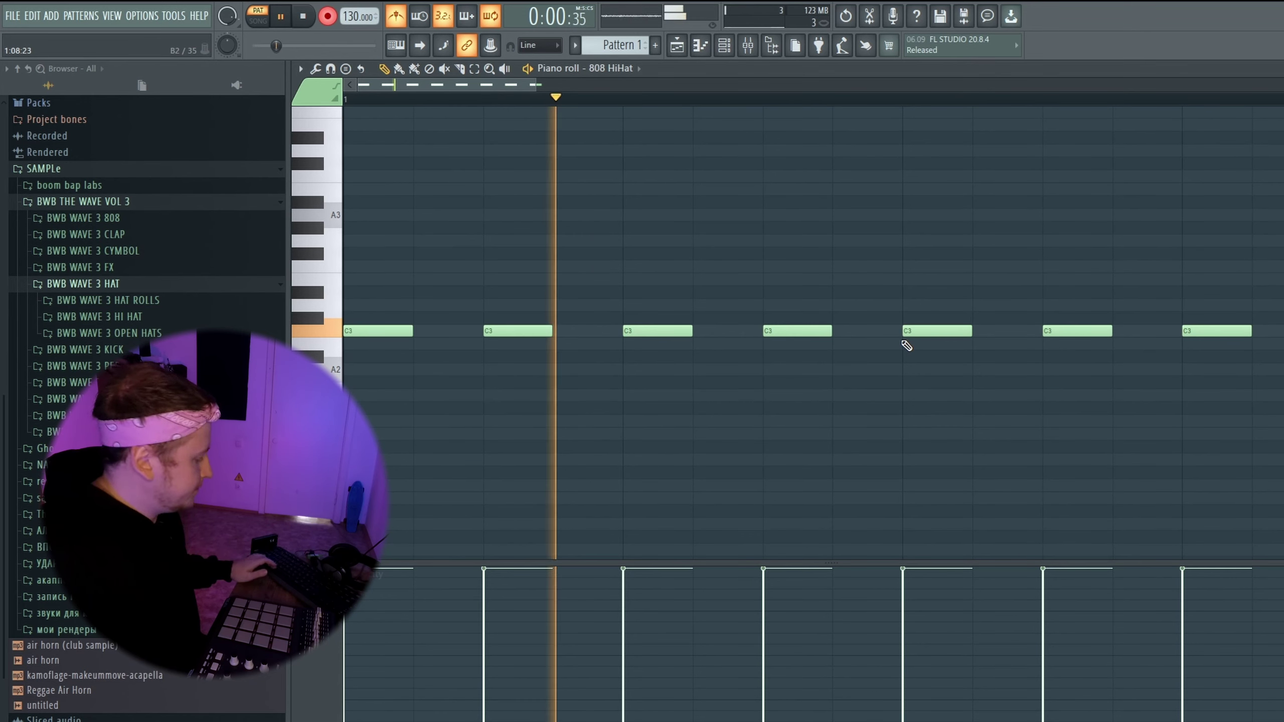
{"action": "key", "text": "space"}
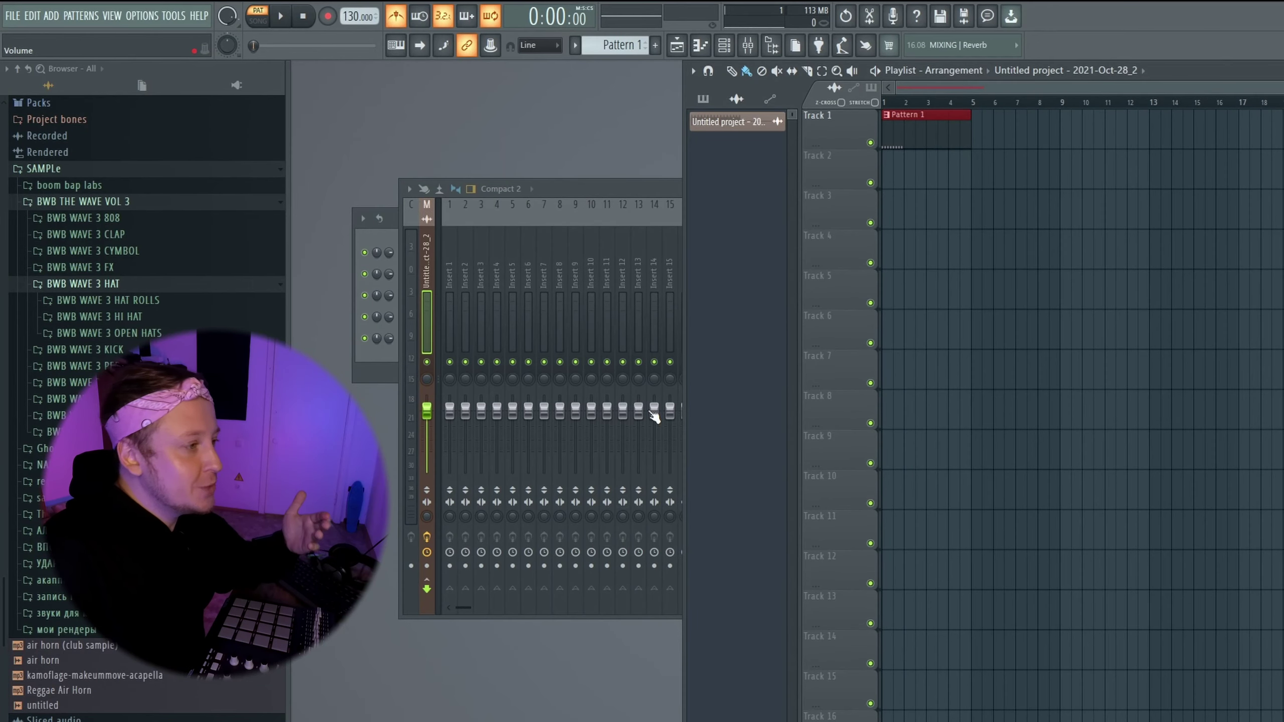
Step: Load Edison into effect slot 6 of the mixer's master track
{"action": "left_click", "coordinate": [769, 47]}
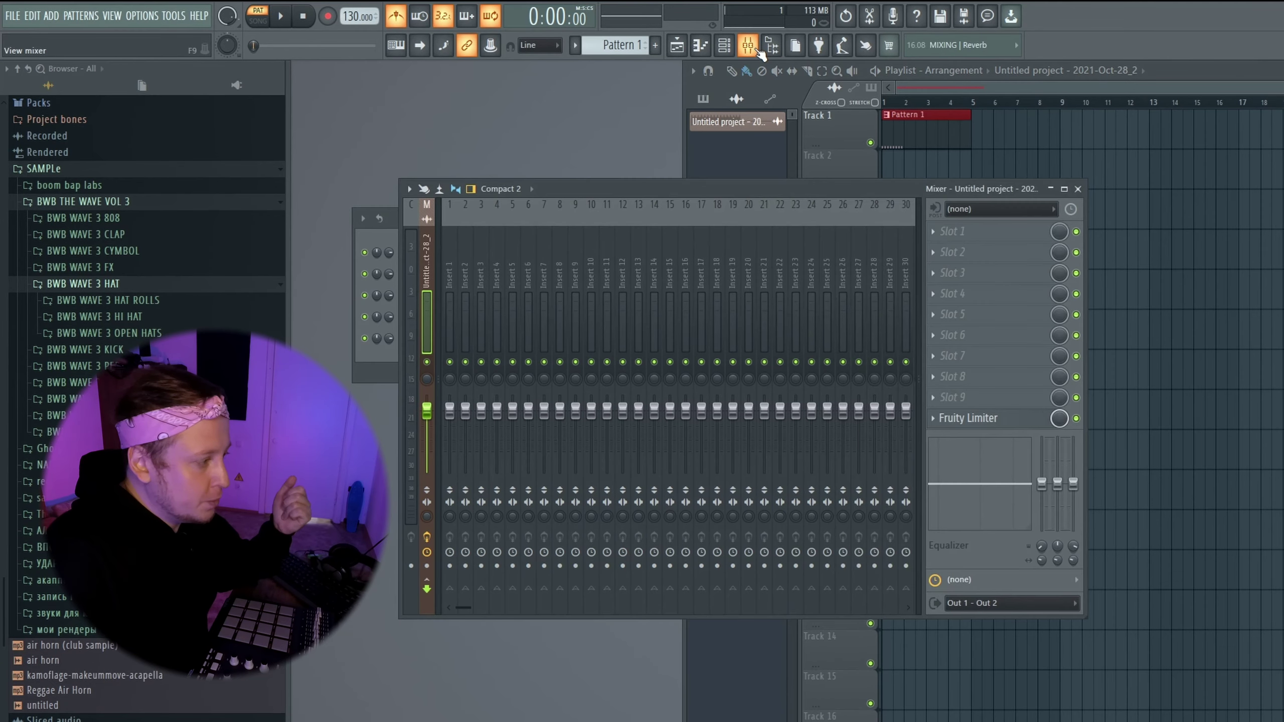
{"action": "left_click_drag", "start_coordinate": [684, 189], "coordinate": [768, 133]}
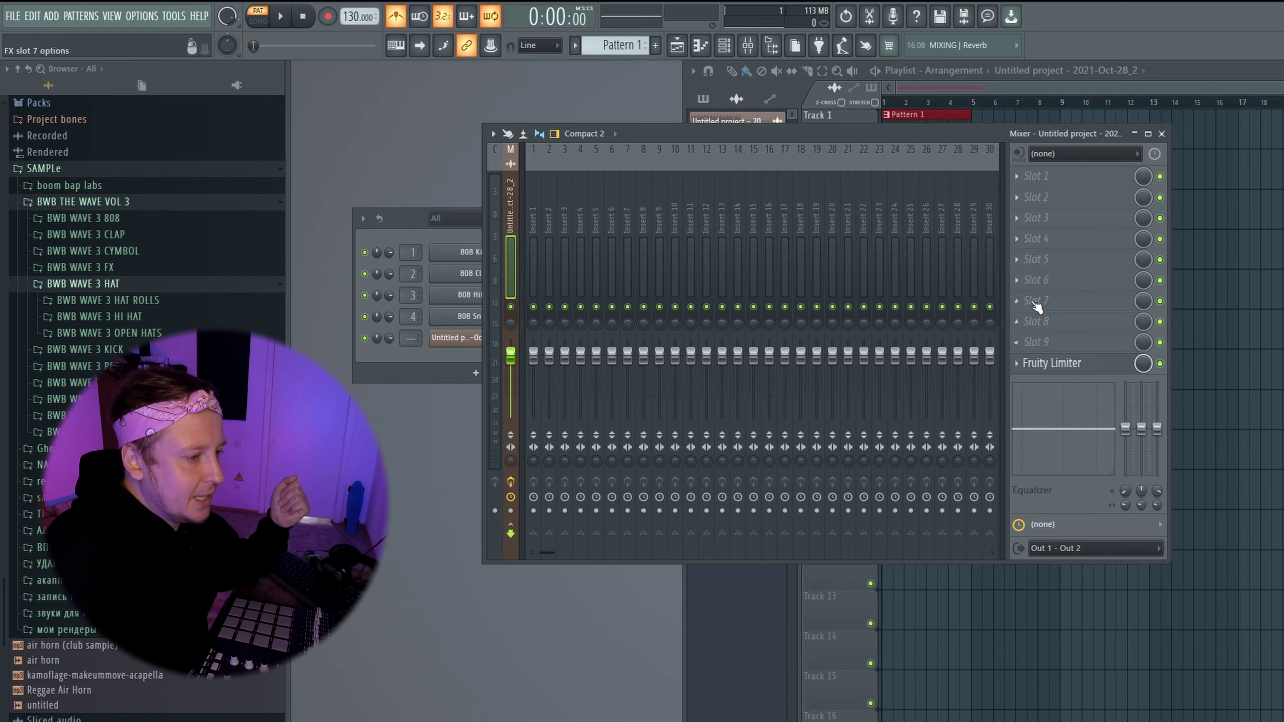
{"action": "left_click", "coordinate": [1019, 284]}
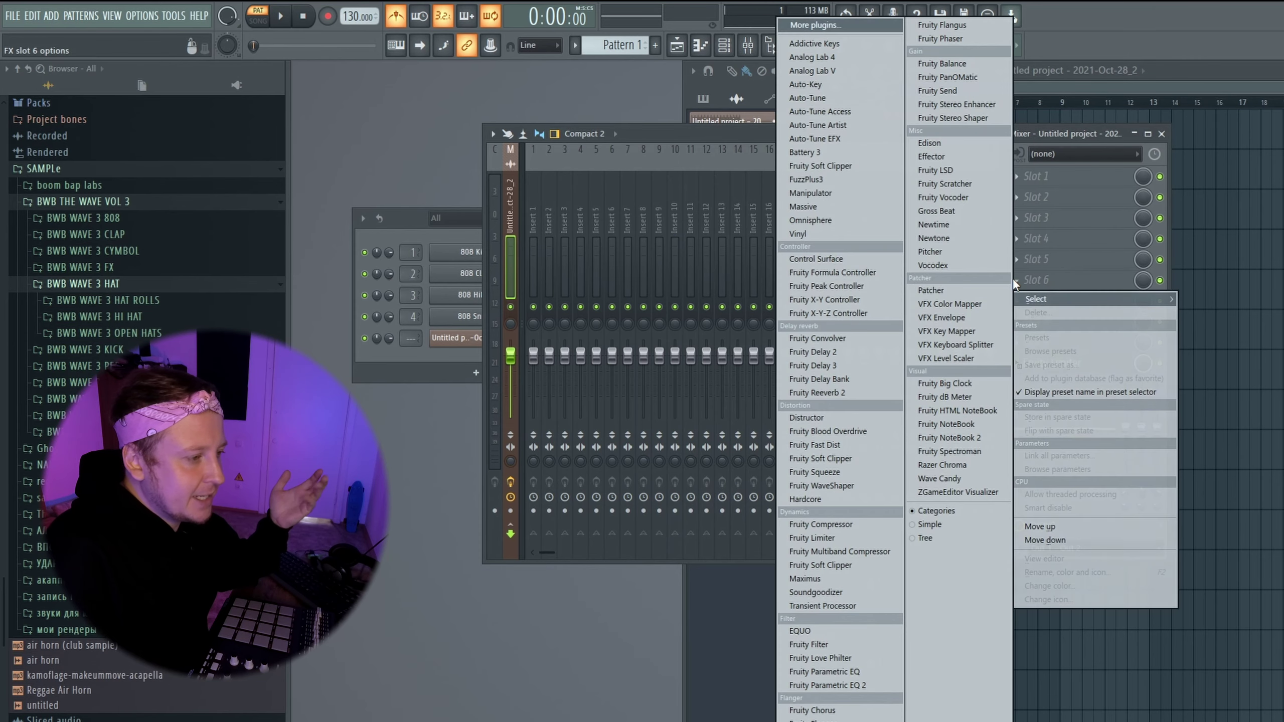
{"action": "left_click", "coordinate": [945, 145]}
Step: Arm recording in Edison with the On Input mode
{"action": "right_click", "coordinate": [550, 297]}
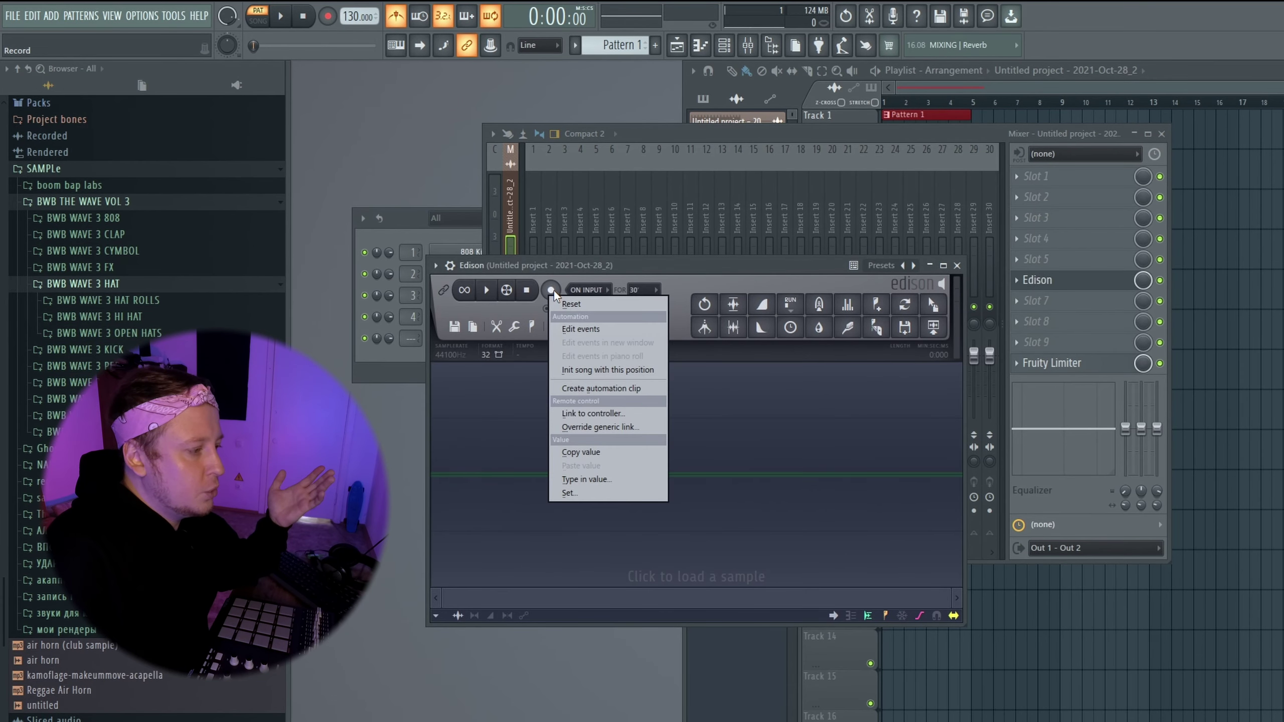
{"action": "left_click", "coordinate": [552, 290]}
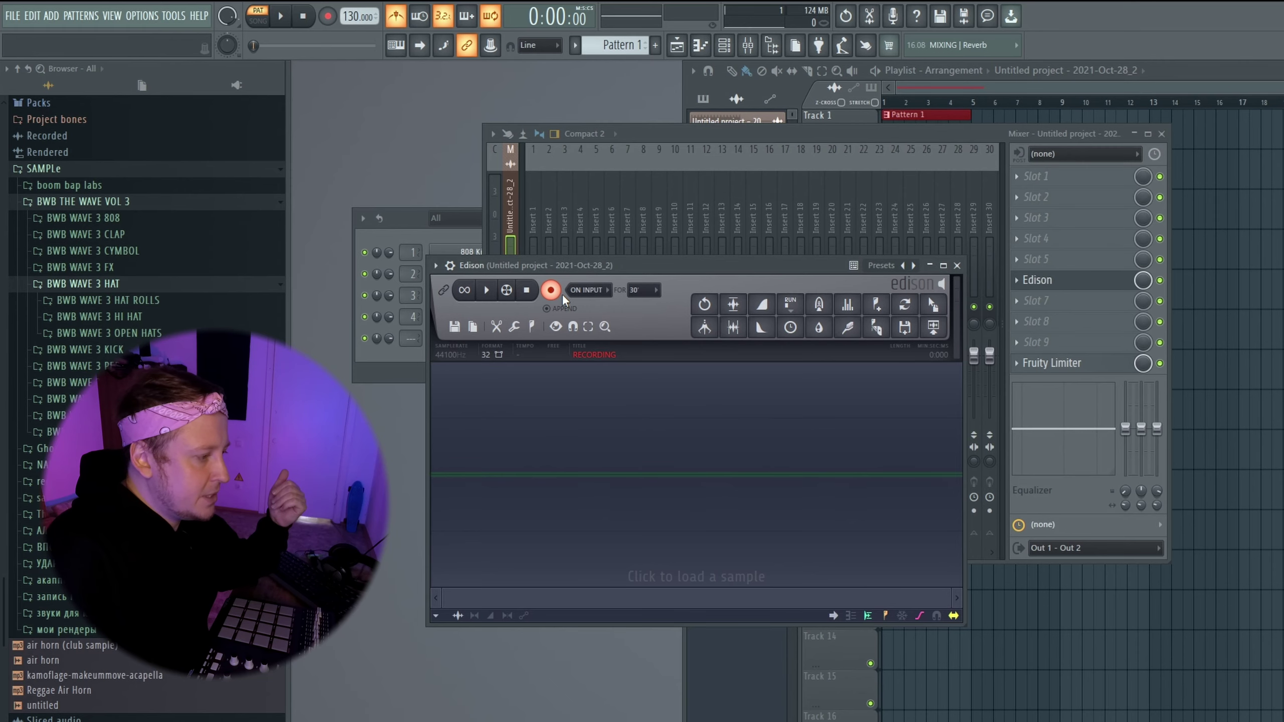
{"action": "left_click_drag", "start_coordinate": [629, 302], "coordinate": [630, 273]}
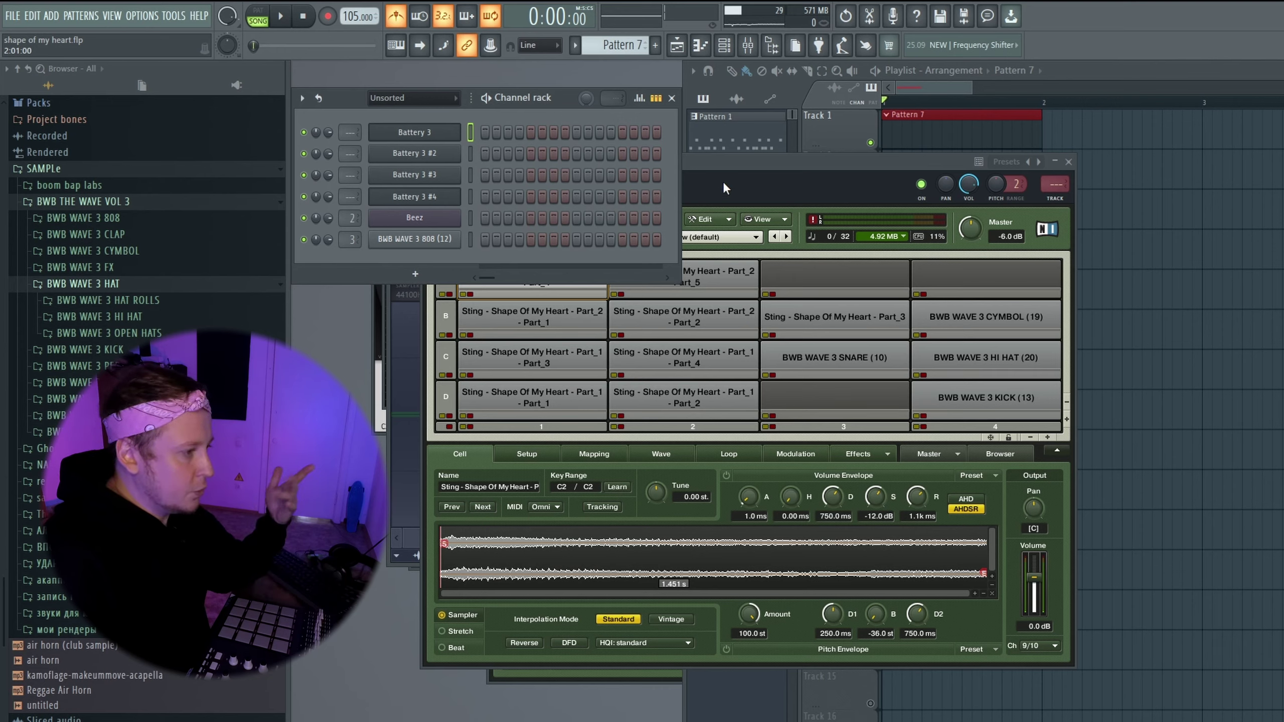
Step: Examine the Battery 3, Battery 3 #2, #3 and #4 channels and the sample cells in the Battery plugin
{"action": "left_click", "coordinate": [684, 193]}
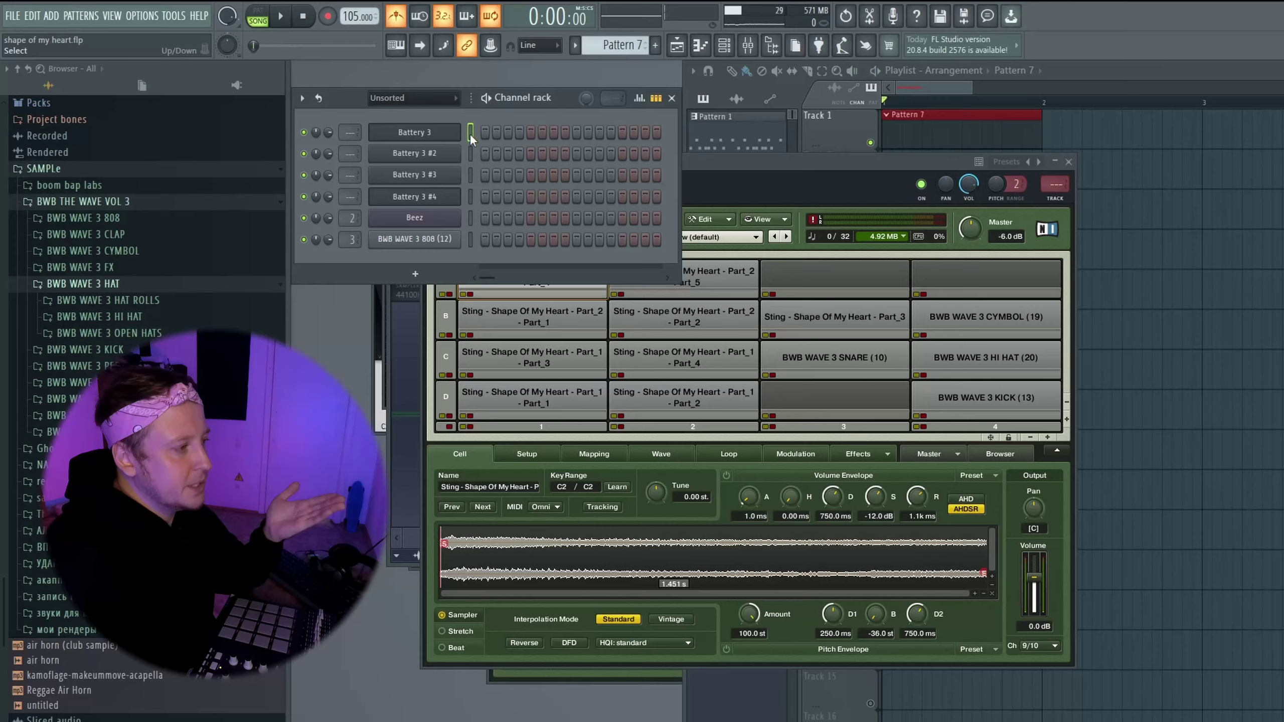
{"action": "left_click", "coordinate": [455, 156]}
{"action": "left_click", "coordinate": [432, 180]}
{"action": "left_click", "coordinate": [428, 197]}
{"action": "left_click", "coordinate": [439, 134]}
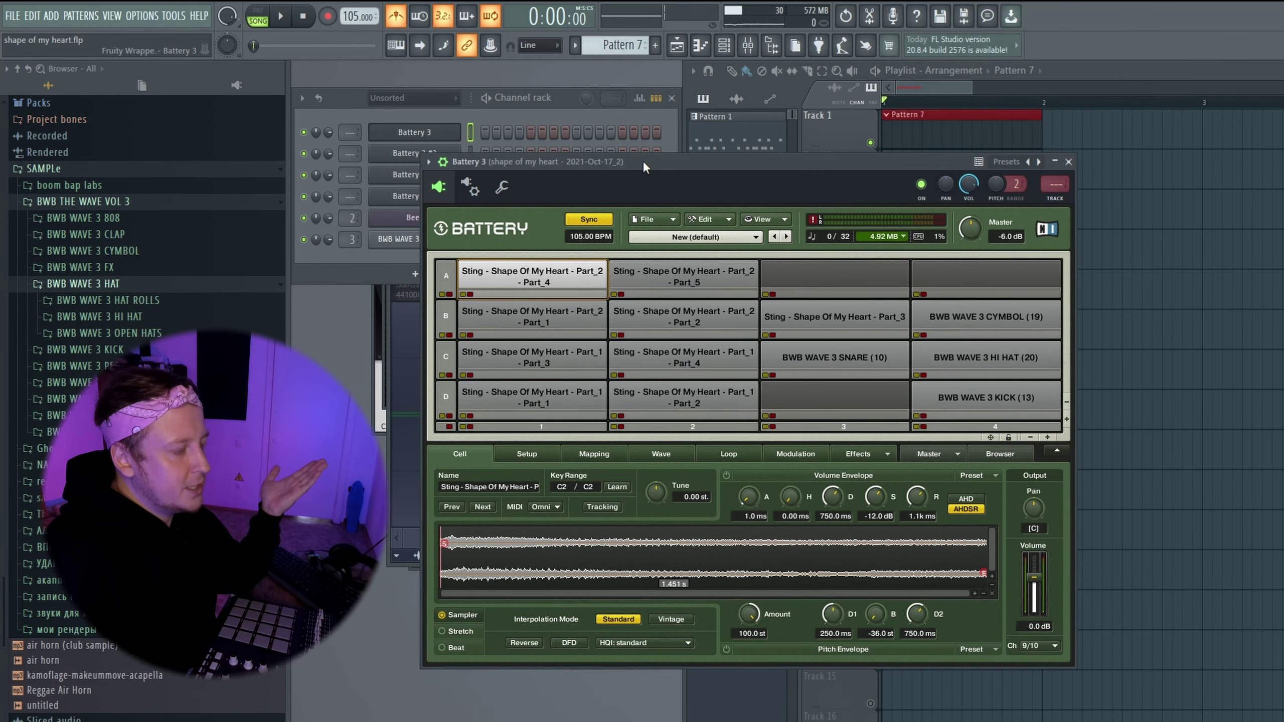
{"action": "left_click_drag", "start_coordinate": [673, 175], "coordinate": [712, 170]}
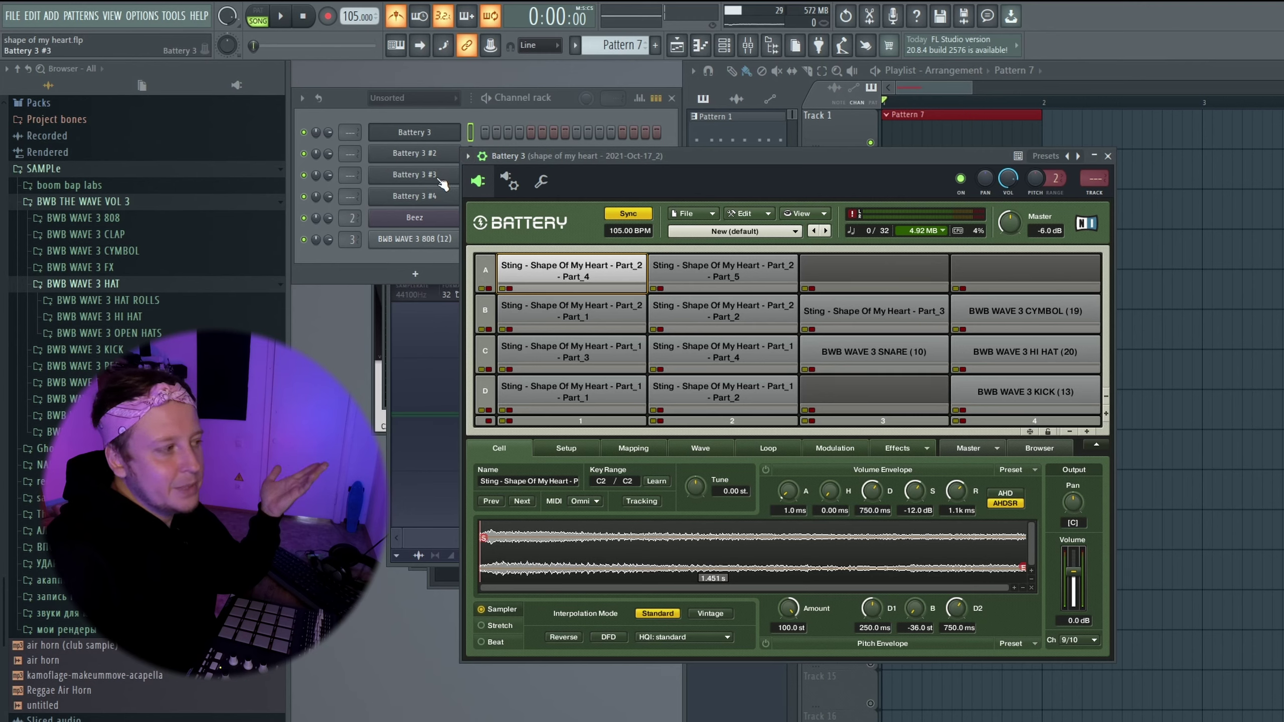
{"action": "left_click", "coordinate": [550, 105]}
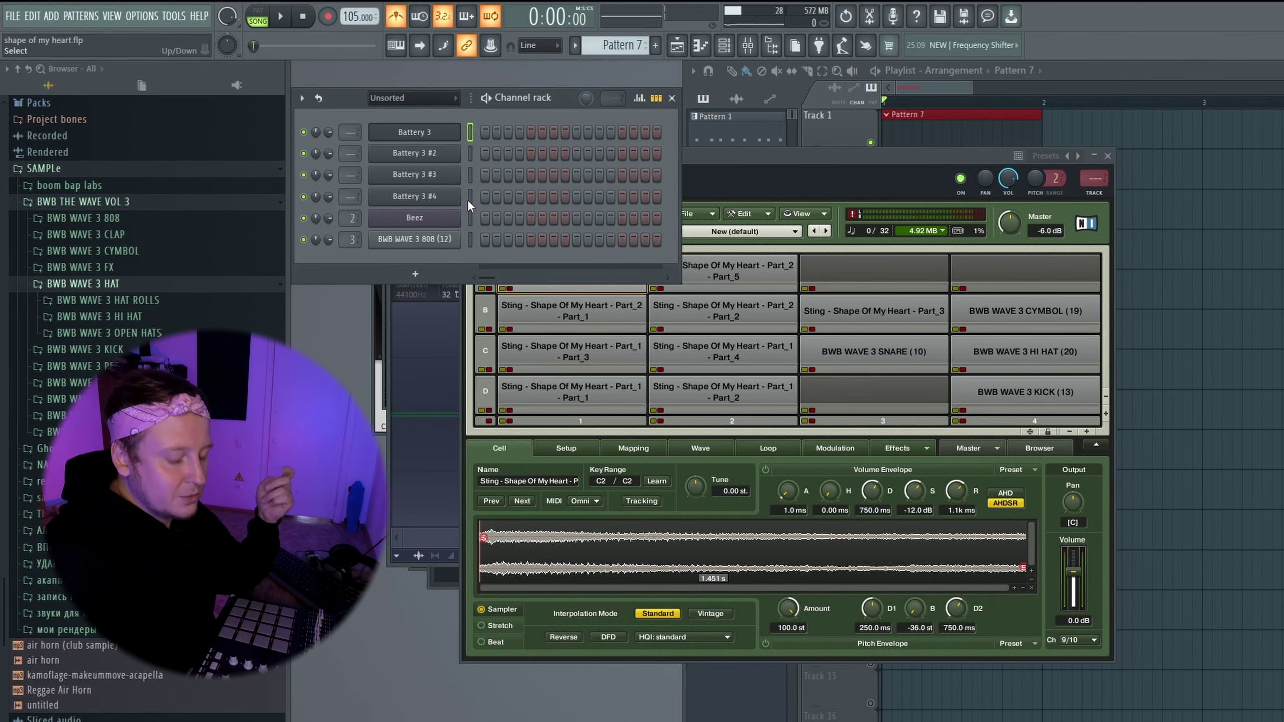
Step: Record a part with C3 and G#3 notes on the Battery 3 channel in Pattern 7 and quantize it
{"action": "left_click_drag", "start_coordinate": [805, 158], "coordinate": [788, 175]}
{"action": "left_click_drag", "start_coordinate": [972, 91], "coordinate": [1123, 93]}
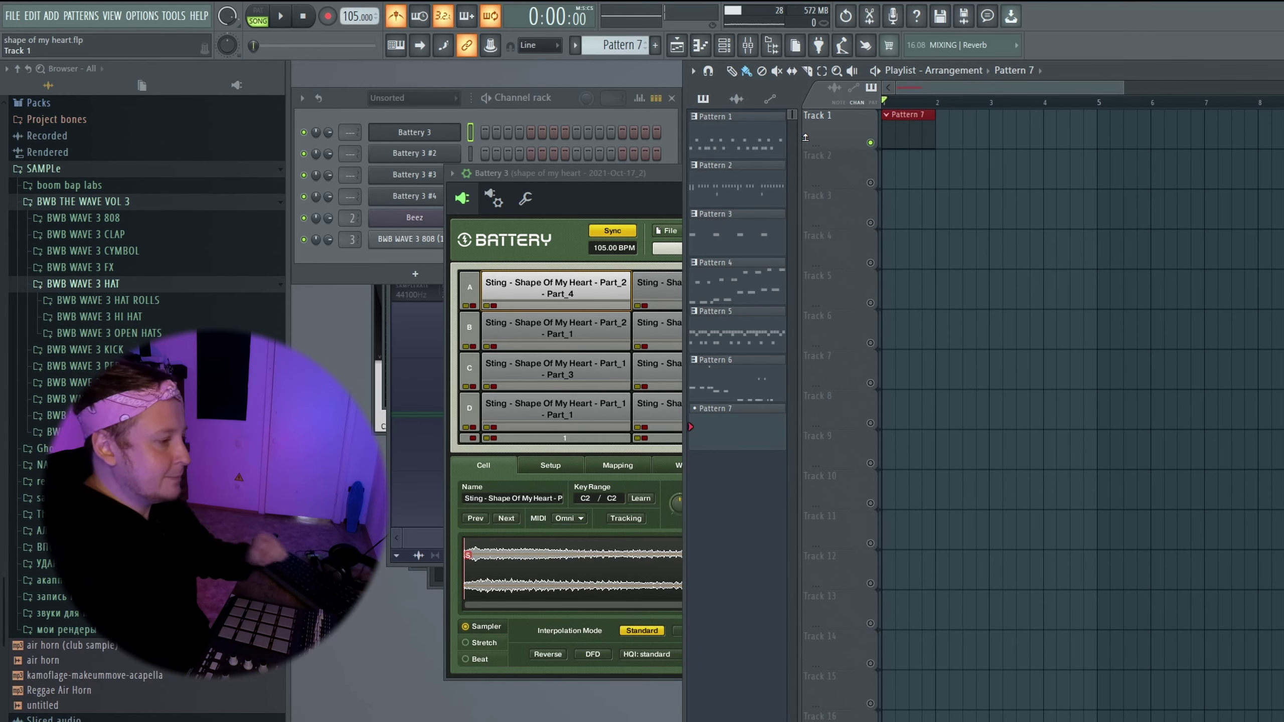
{"action": "left_click_drag", "start_coordinate": [569, 171], "coordinate": [552, 182]}
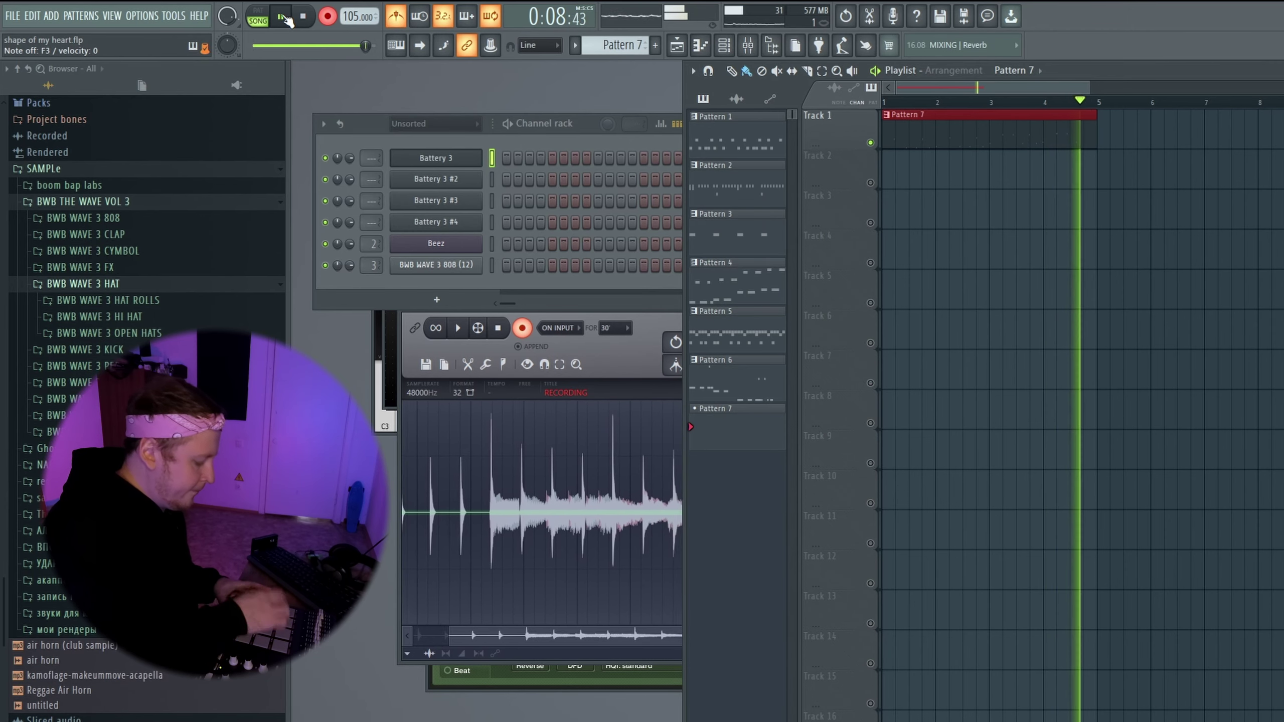
{"action": "left_click", "coordinate": [563, 163]}
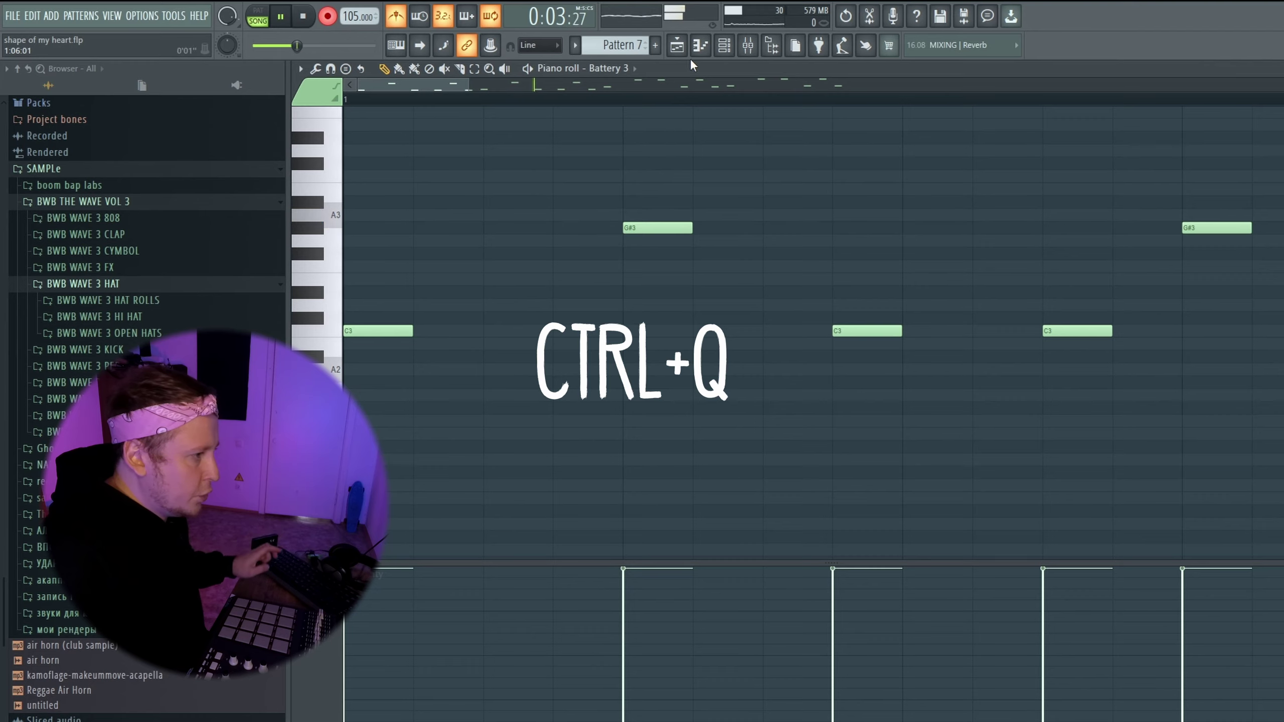
{"action": "left_click", "coordinate": [701, 47]}
Step: Record a repeating G3 part on the Battery 3 #2 channel in Pattern 7 and quantize its notes
{"action": "left_click", "coordinate": [492, 185]}
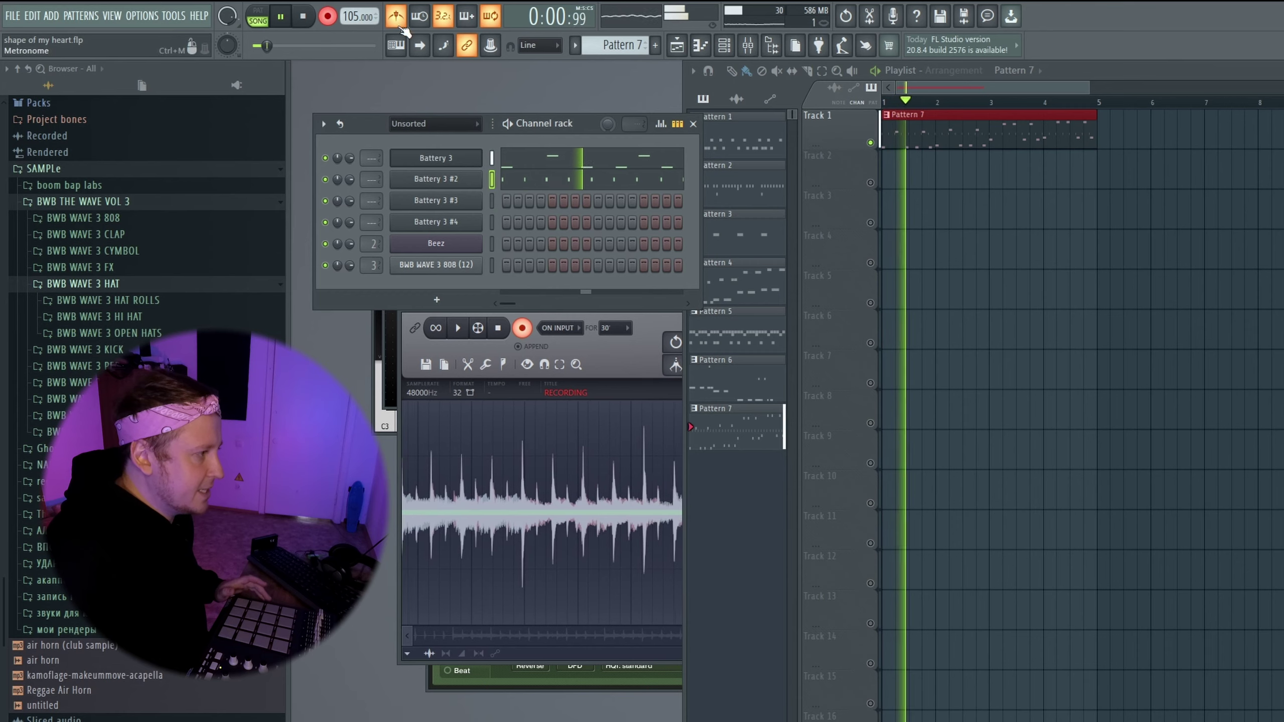
{"action": "left_click", "coordinate": [518, 182]}
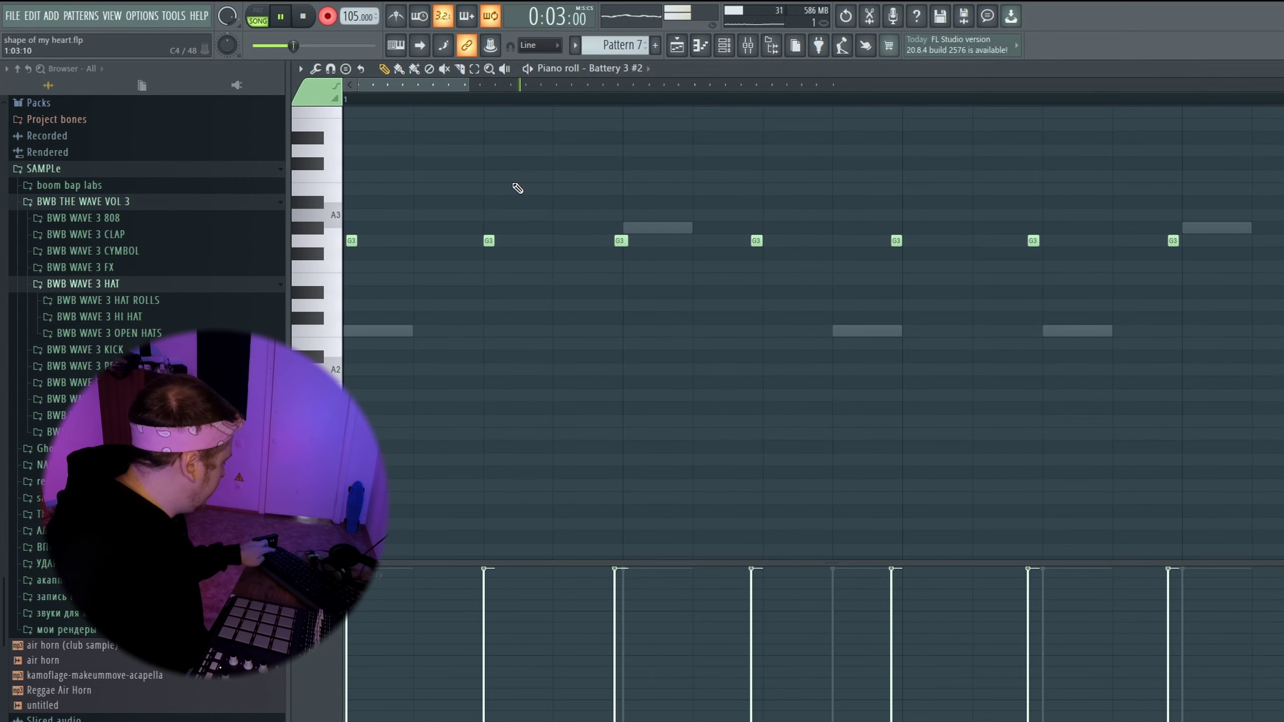
{"action": "key", "text": "ctrl+q"}
{"action": "left_click", "coordinate": [704, 50]}
Step: Record a part with D#3 and F#3 notes on the Battery 3 #3 channel in Pattern 7 and quantize it
{"action": "left_click", "coordinate": [494, 203]}
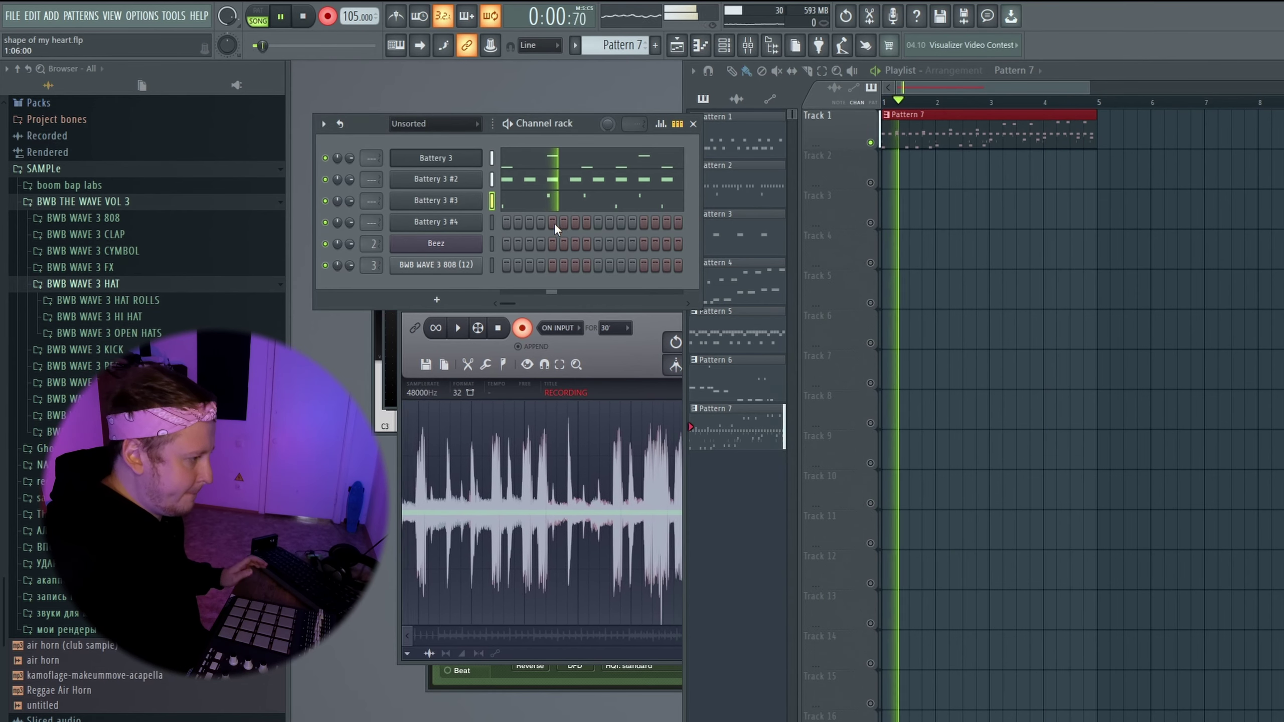
{"action": "left_click", "coordinate": [538, 202]}
{"action": "key", "text": "ctrl+q"}
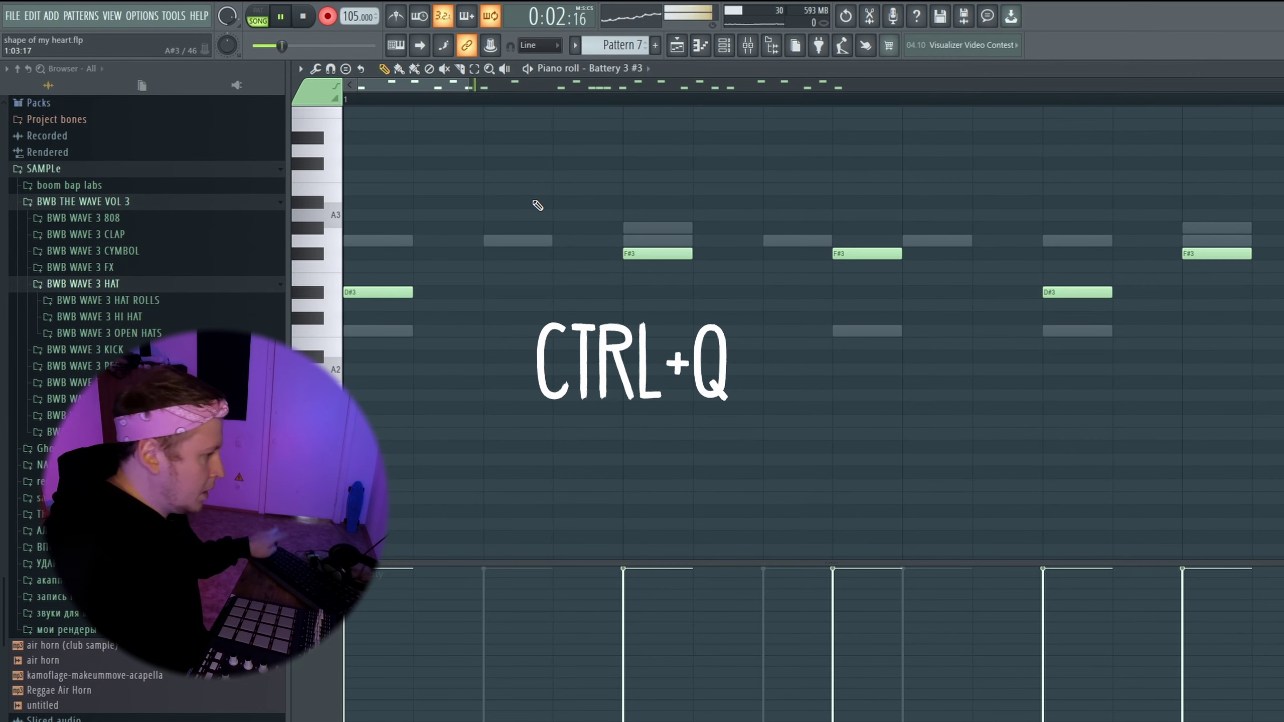
{"action": "left_click", "coordinate": [688, 49]}
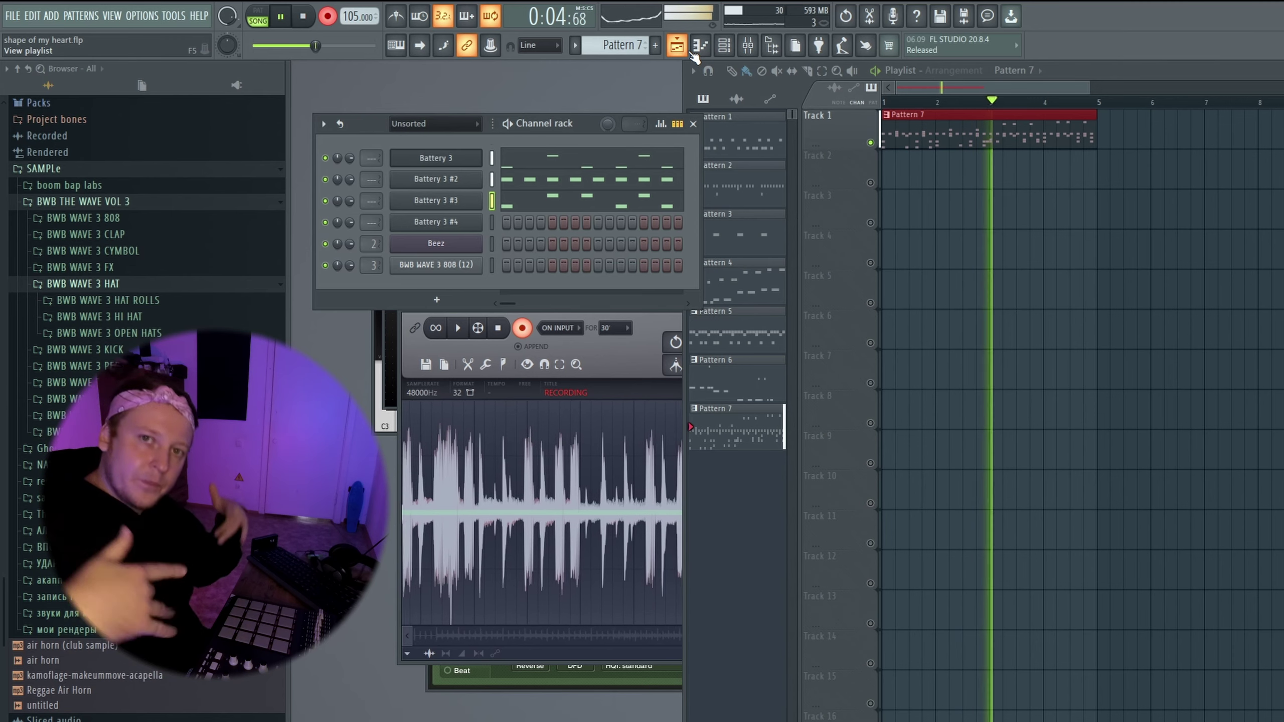